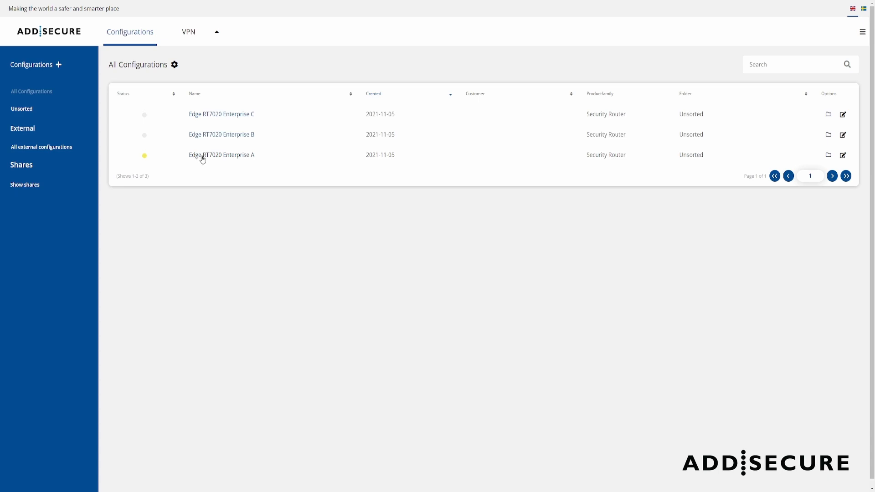
Open Edge RT7020 Enterprise A for editing and expand its empty LANs section
{"action": "left_click", "coordinate": [231, 159]}
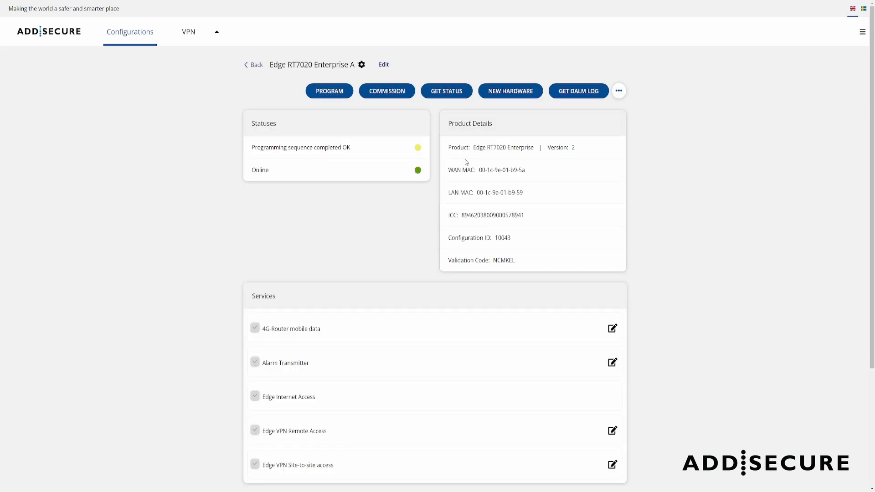
{"action": "left_click", "coordinate": [384, 65]}
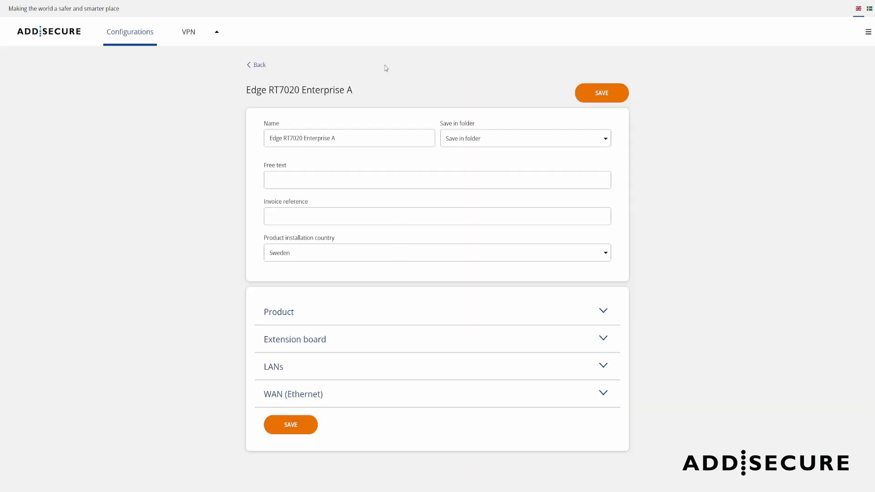
{"action": "left_click", "coordinate": [319, 371]}
{"action": "scroll", "coordinate": [657, 298], "scroll_direction": "down", "scroll_amount": 1}
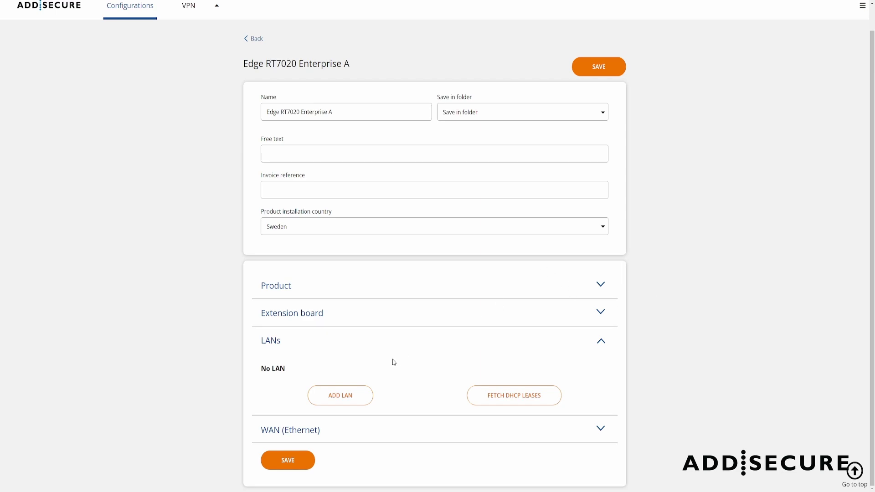
Add a LAN on Port 2 and set its IP address to 192.168.10.1
{"action": "left_click", "coordinate": [348, 399]}
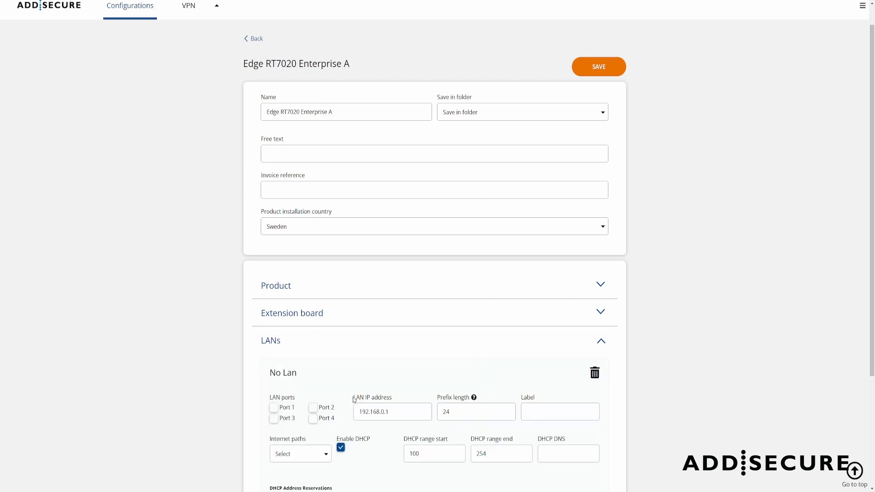
{"action": "scroll", "coordinate": [363, 364], "scroll_direction": "down", "scroll_amount": 3}
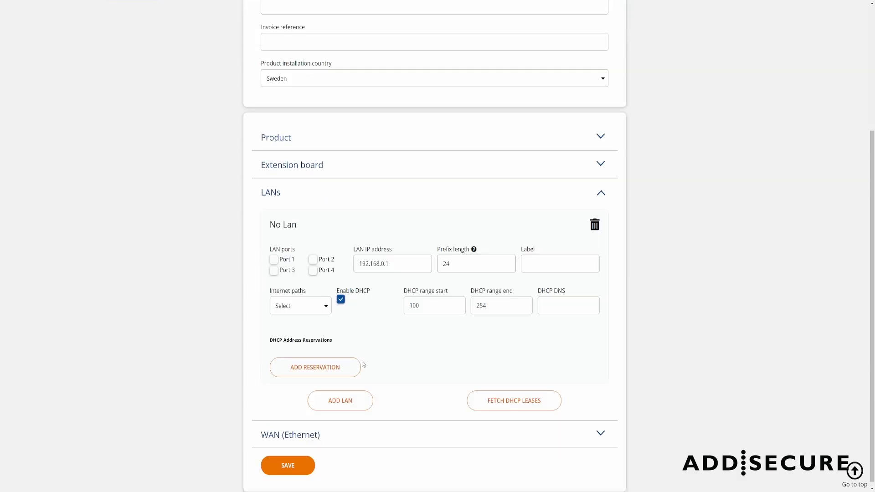
{"action": "left_click", "coordinate": [315, 261]}
{"action": "double_click", "coordinate": [416, 268]}
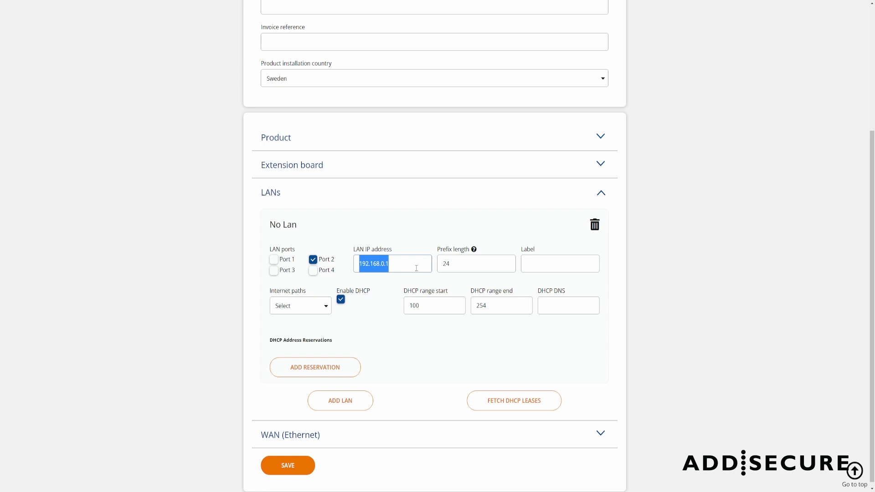
{"action": "type", "text": "192.168.10.1"}
{"action": "key", "text": "Tab"}
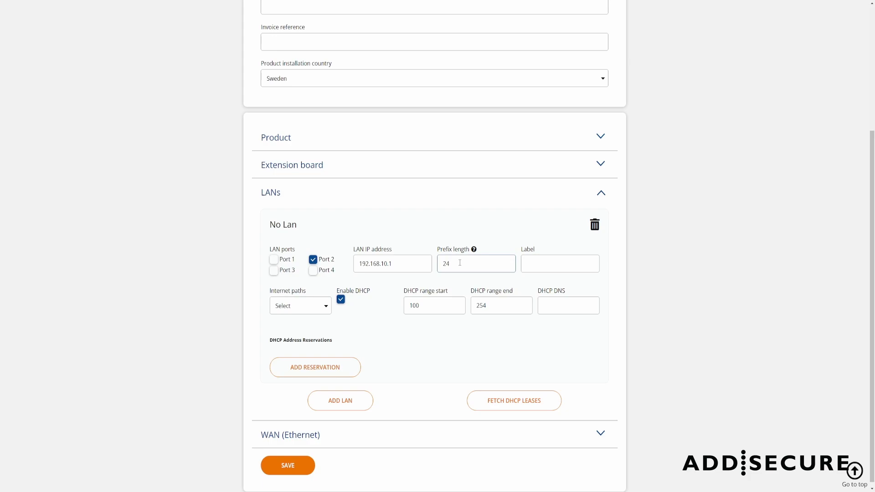
Check in the netmask-to-prefix converter that 255.255.255.0 equals prefix 24
{"action": "left_click", "coordinate": [475, 250]}
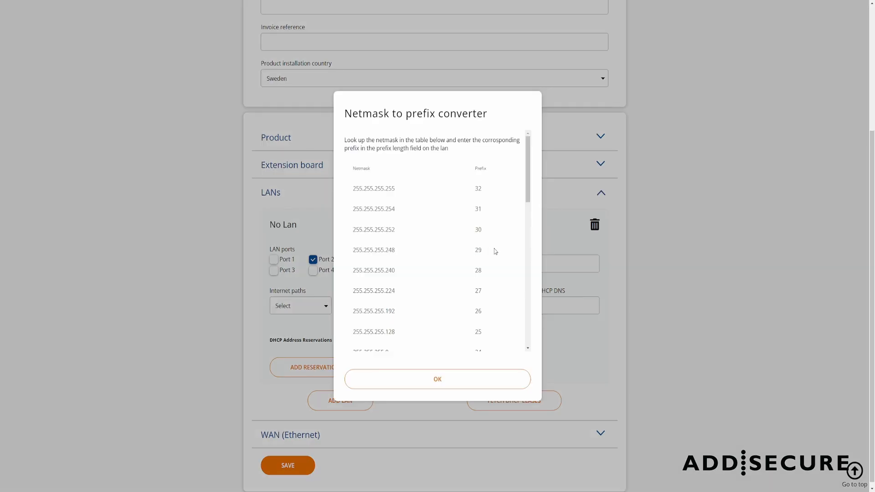
{"action": "left_click_drag", "start_coordinate": [530, 186], "coordinate": [530, 215]}
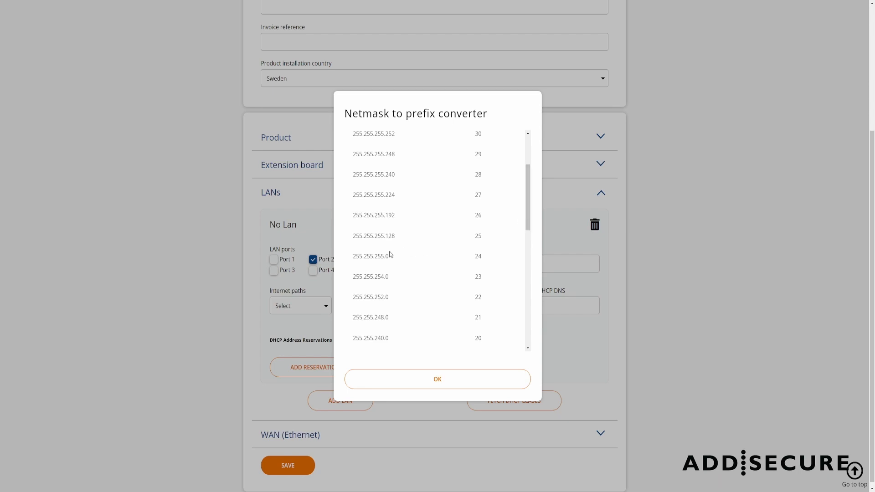
{"action": "left_click_drag", "start_coordinate": [389, 258], "coordinate": [352, 256]}
Close the converter, label the LAN Camera and set Internet paths to Auto select (WAN/WWAN)
{"action": "left_click", "coordinate": [547, 263]}
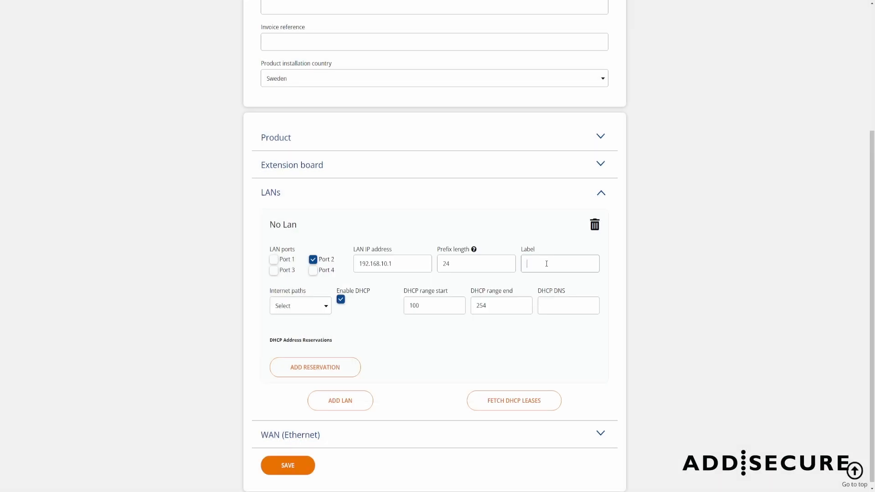
{"action": "type", "text": "Camera"}
{"action": "scroll", "coordinate": [319, 328], "scroll_direction": "up", "scroll_amount": 1}
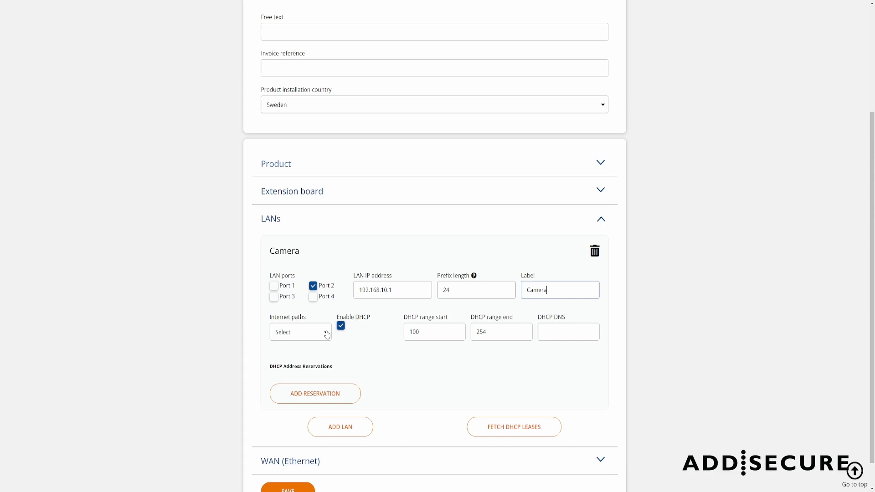
{"action": "left_click", "coordinate": [327, 334]}
{"action": "left_click", "coordinate": [378, 346]}
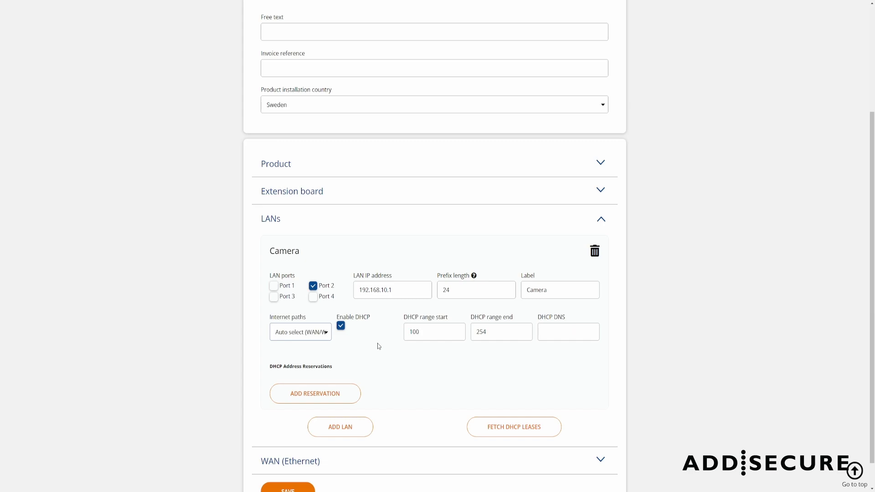
{"action": "left_click", "coordinate": [314, 333]}
Try the WWAN, WAN and None internet paths, then return Camera to Auto select
{"action": "left_click", "coordinate": [312, 368]}
{"action": "left_click", "coordinate": [304, 374]}
{"action": "left_click", "coordinate": [312, 360]}
{"action": "left_click", "coordinate": [320, 336]}
{"action": "left_click", "coordinate": [299, 352]}
Keep Camera's DHCP range at 100–254 and add a second LAN
{"action": "double_click", "coordinate": [443, 336]}
{"action": "left_click", "coordinate": [443, 336]}
{"action": "left_click_drag", "start_coordinate": [427, 332], "coordinate": [404, 333]}
{"action": "key", "text": "Tab"}
{"action": "left_click", "coordinate": [487, 350]}
{"action": "left_click", "coordinate": [350, 430]}
Assign Port 1 to the second LAN and set its IP to 10.0.10.1
{"action": "scroll", "coordinate": [395, 369], "scroll_direction": "down", "scroll_amount": 3}
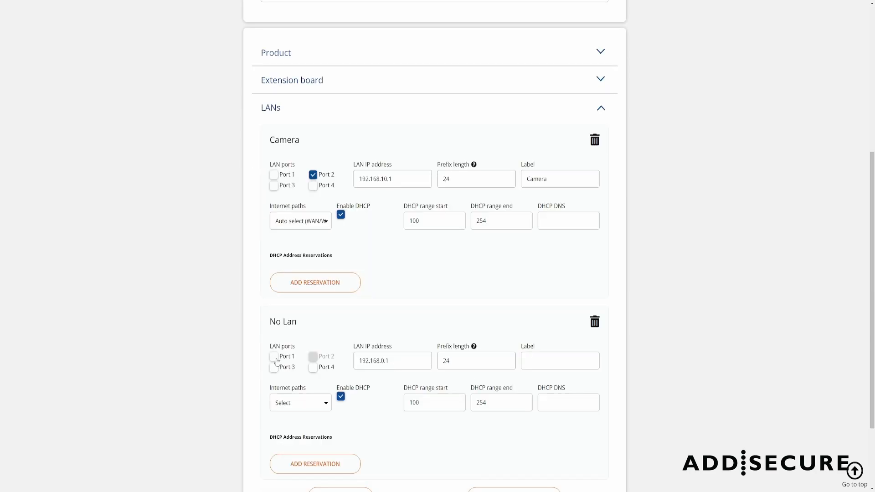
{"action": "left_click", "coordinate": [275, 359]}
{"action": "left_click_drag", "start_coordinate": [401, 362], "coordinate": [304, 360]}
{"action": "type", "text": "10"}
{"action": "key", "text": "Down"}
{"action": "key", "text": "Tab"}
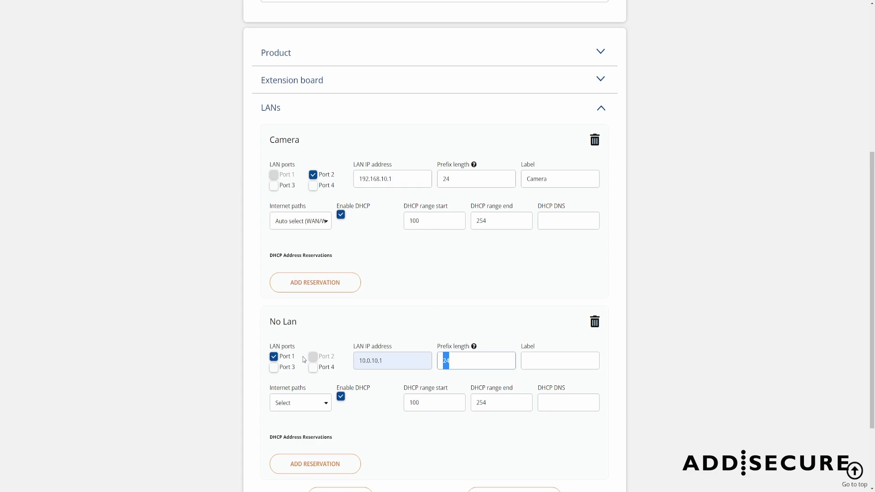
Label the second LAN Elevator and set its Internet paths to None
{"action": "key", "text": "Tab"}
{"action": "type", "text": "Elevator"}
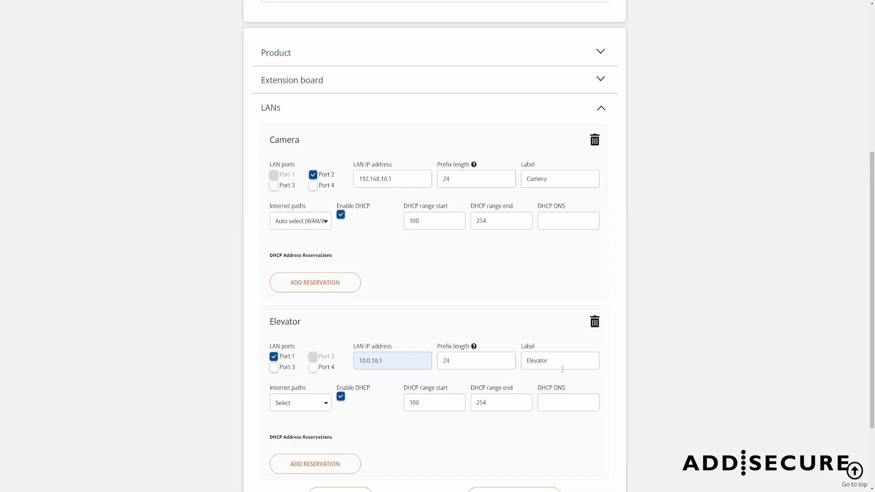
{"action": "left_click", "coordinate": [314, 405]}
{"action": "left_click", "coordinate": [287, 453]}
Add Ports 3 and 4 to the Elevator LAN so it uses Ports 1, 3 and 4
{"action": "scroll", "coordinate": [364, 425], "scroll_direction": "down", "scroll_amount": 2}
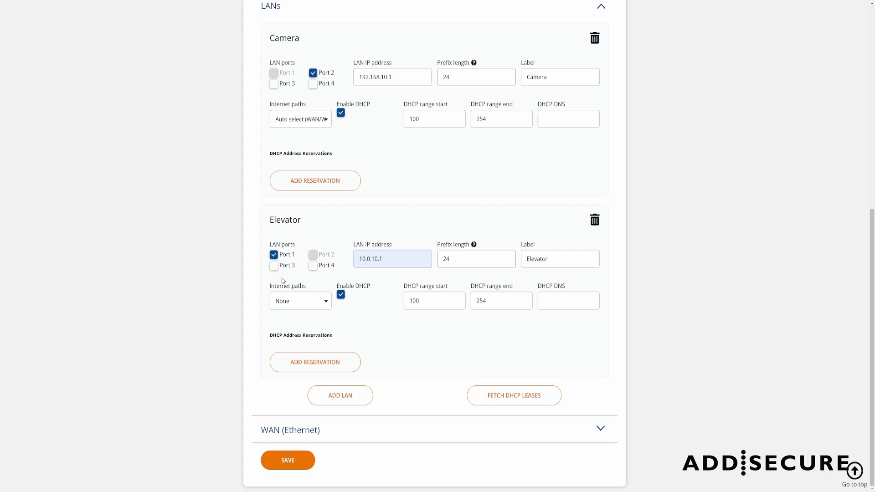
{"action": "left_click", "coordinate": [273, 268]}
{"action": "left_click", "coordinate": [313, 266]}
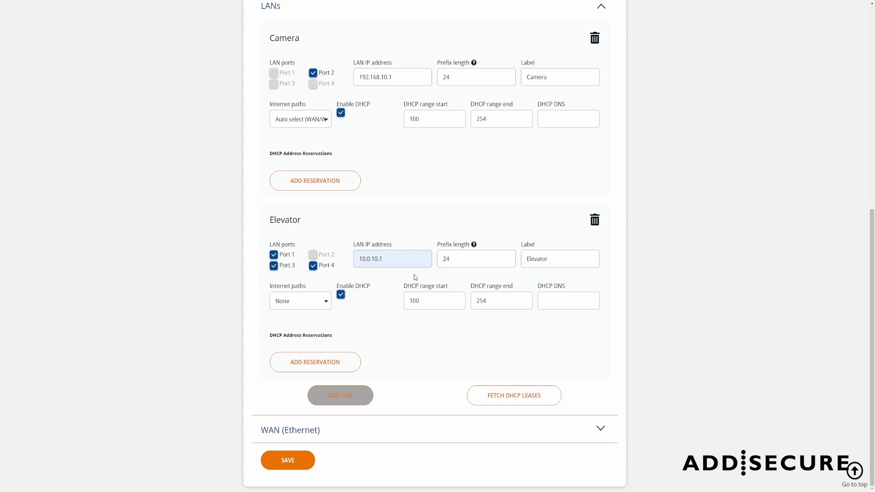
{"action": "left_click_drag", "start_coordinate": [391, 256], "coordinate": [336, 255]}
{"action": "left_click", "coordinate": [404, 261]}
Save the configuration and program it to the router, confirming with OK
{"action": "left_click", "coordinate": [294, 463]}
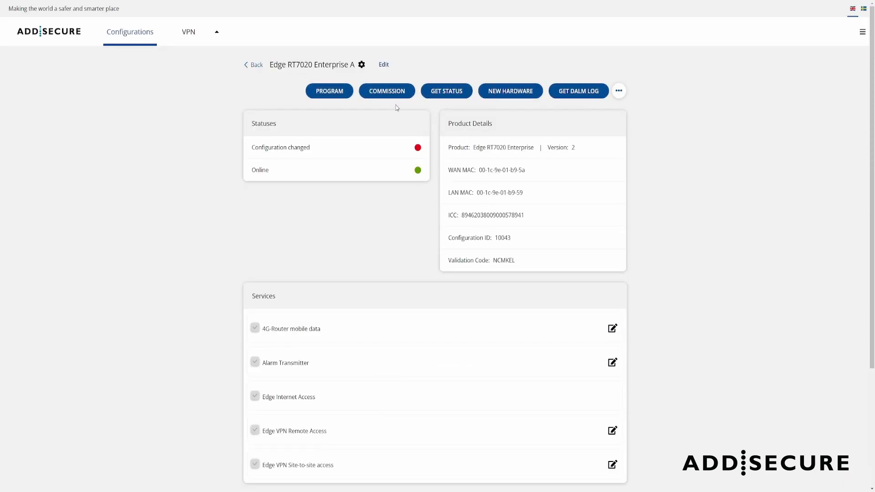
{"action": "left_click", "coordinate": [335, 96]}
{"action": "left_click", "coordinate": [407, 277]}
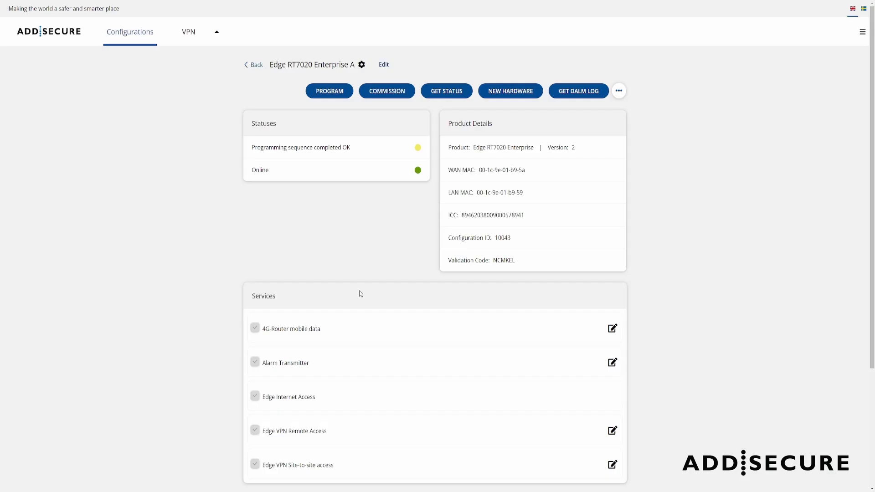